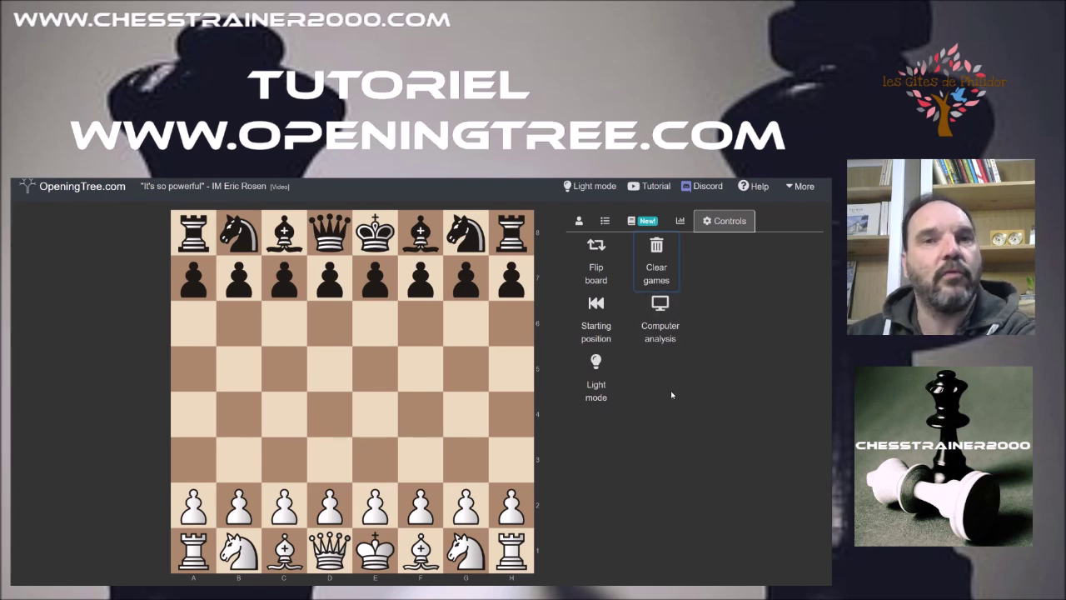
Try the light theme, return to dark mode, and check the additional site links.
{"action": "left_click", "coordinate": [590, 188]}
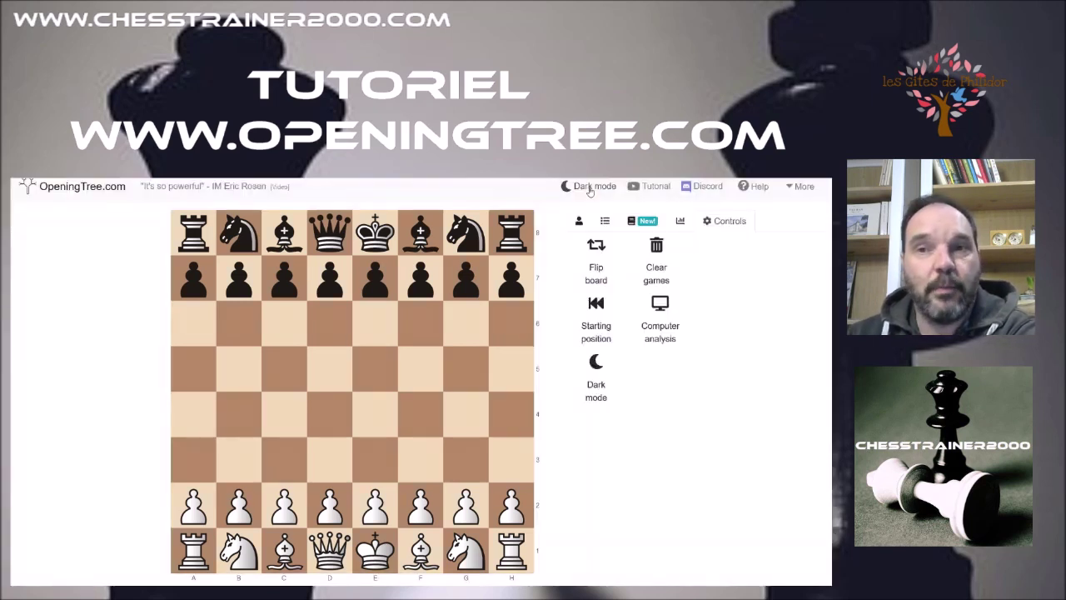
{"action": "left_click", "coordinate": [590, 188]}
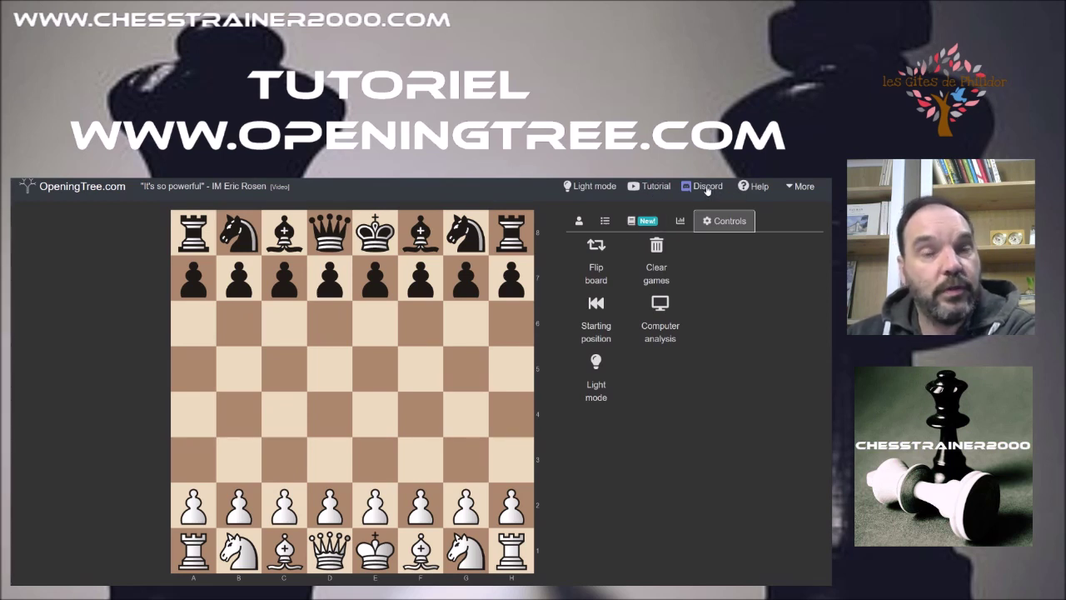
{"action": "left_click", "coordinate": [798, 191]}
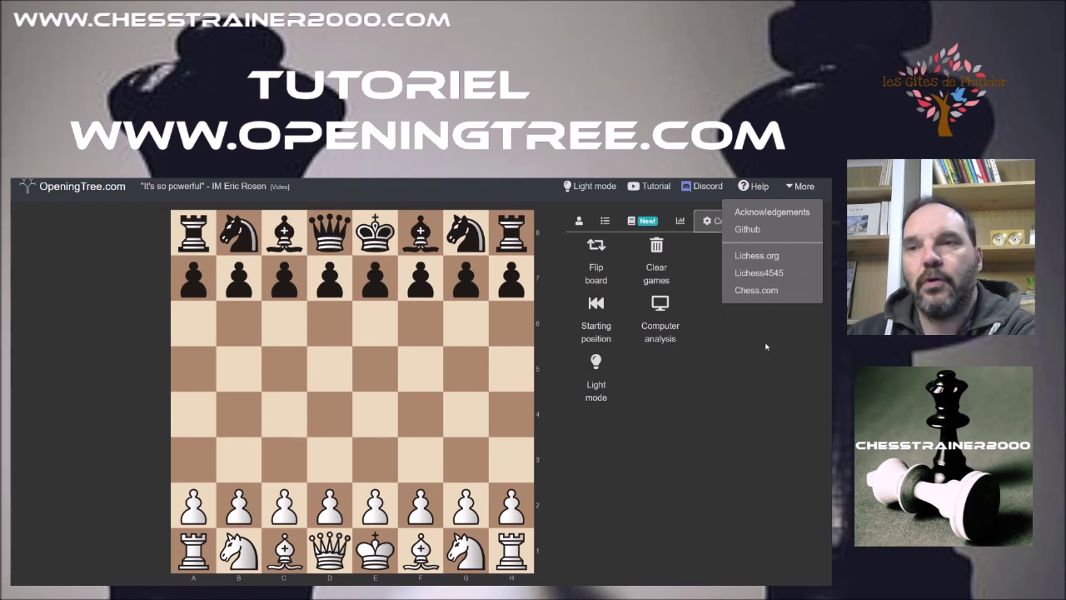
{"action": "left_click", "coordinate": [765, 356]}
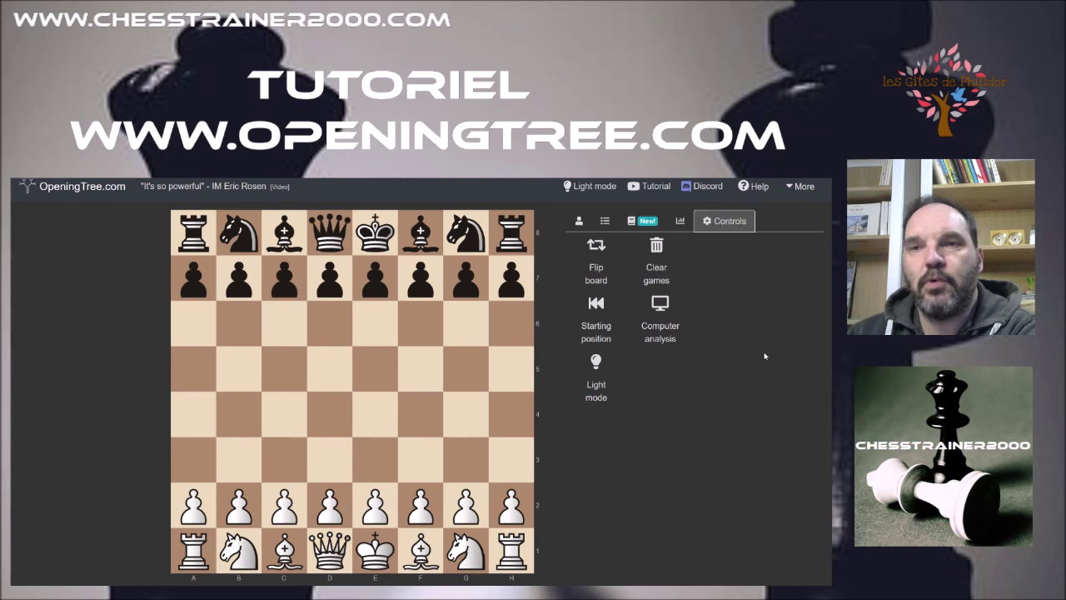
Look over the game source settings, the moves list and the opening book statistics.
{"action": "left_click", "coordinate": [577, 223]}
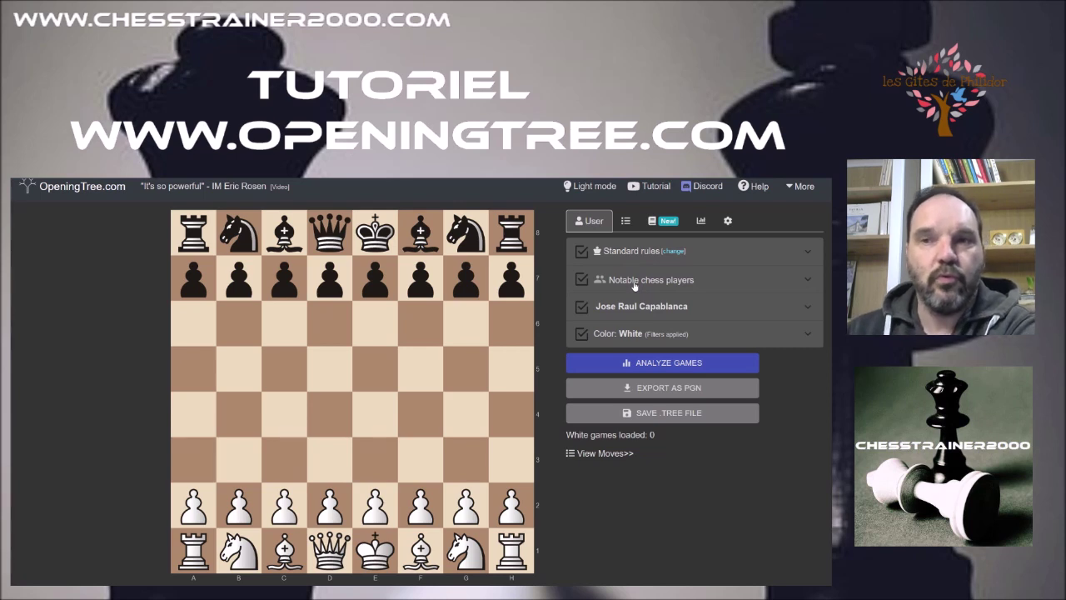
{"action": "left_click", "coordinate": [626, 222]}
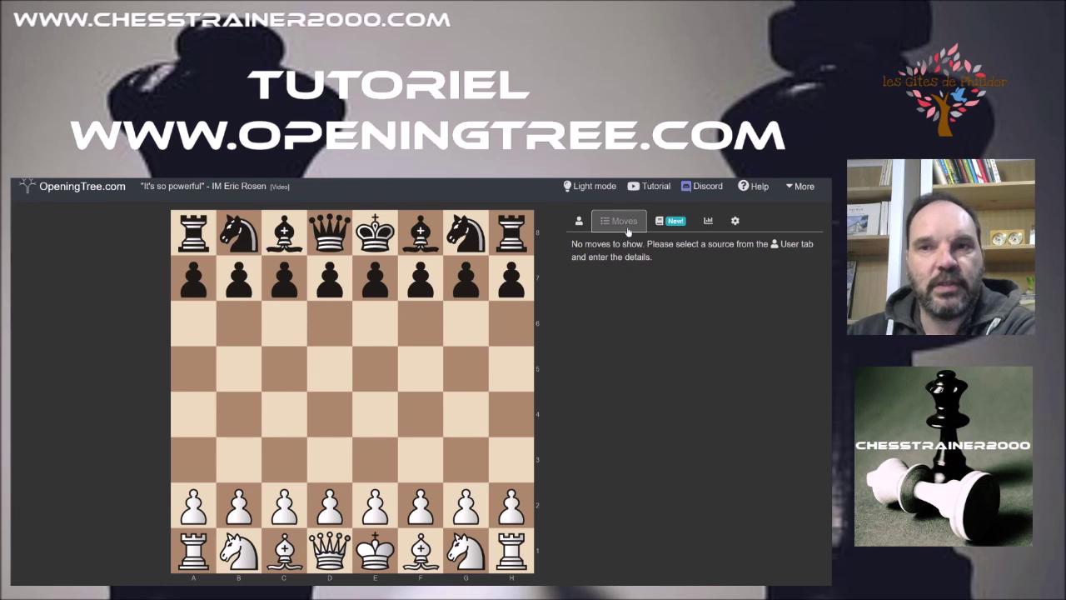
{"action": "left_click", "coordinate": [665, 227]}
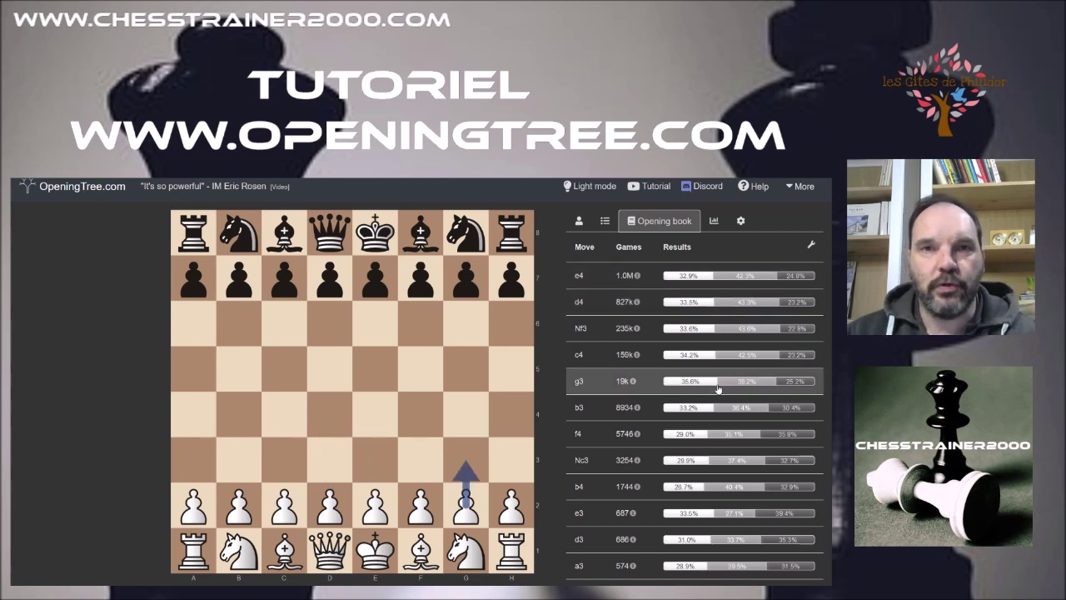
Switch the opening book type to Lichess, keeping the book indicators enabled.
{"action": "left_click", "coordinate": [811, 246]}
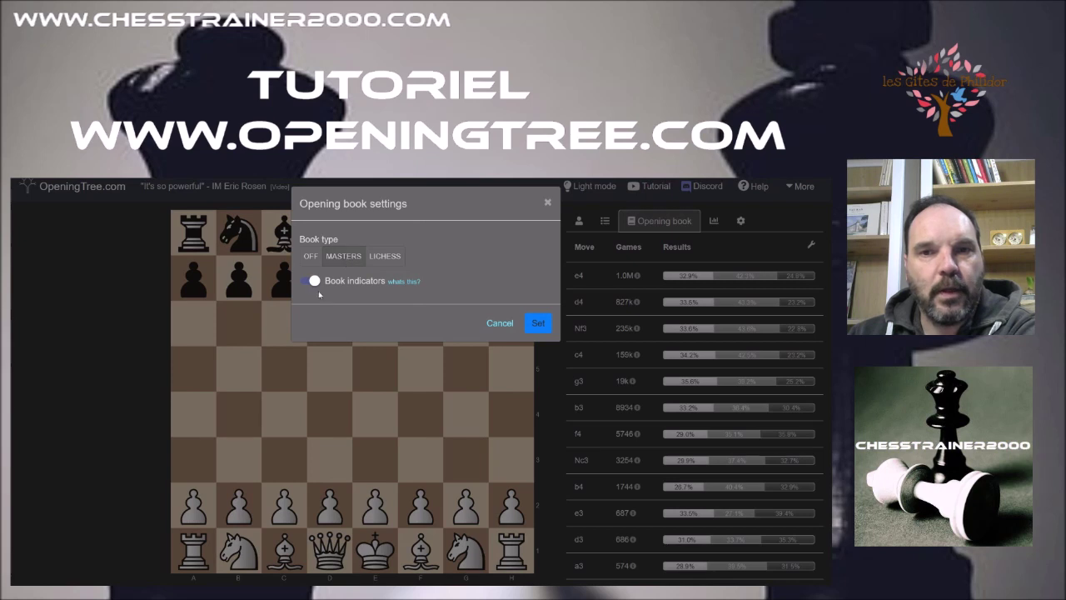
{"action": "left_click", "coordinate": [385, 258]}
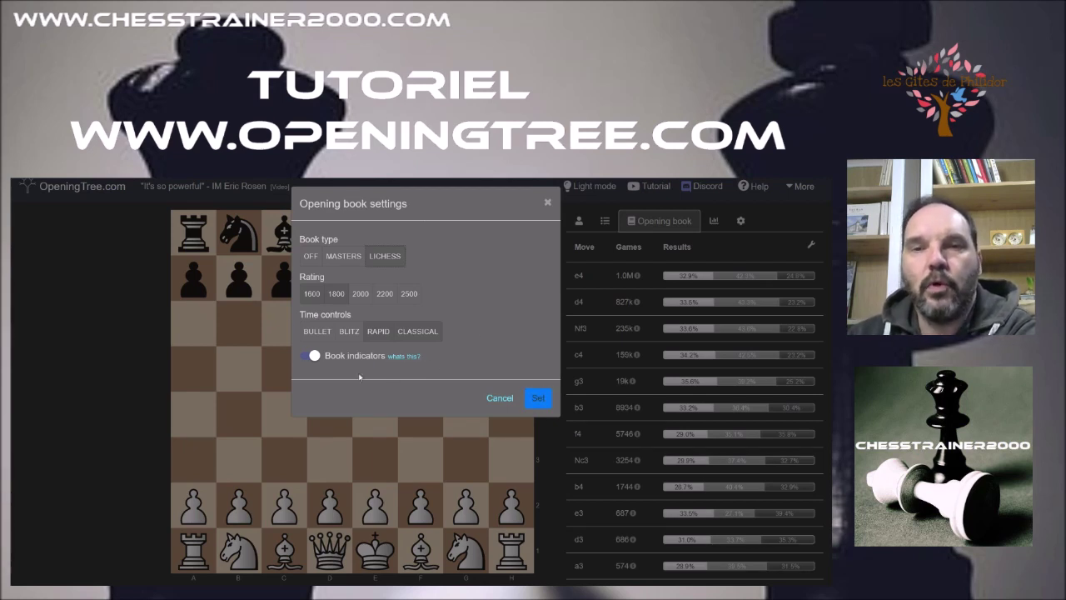
{"action": "left_click", "coordinate": [306, 358]}
{"action": "left_click", "coordinate": [315, 360]}
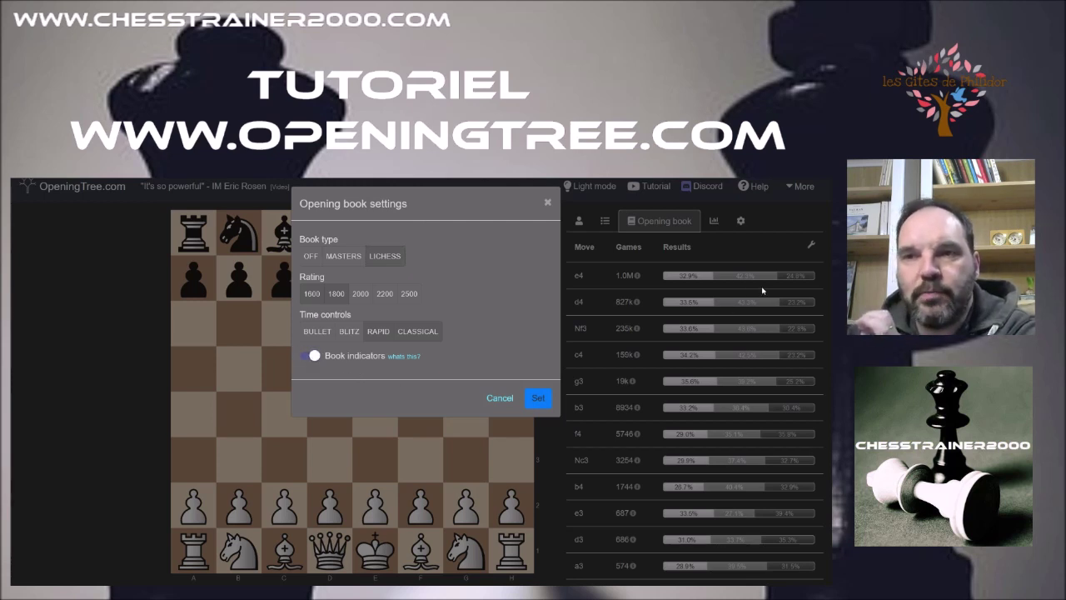
{"action": "left_click", "coordinate": [539, 398]}
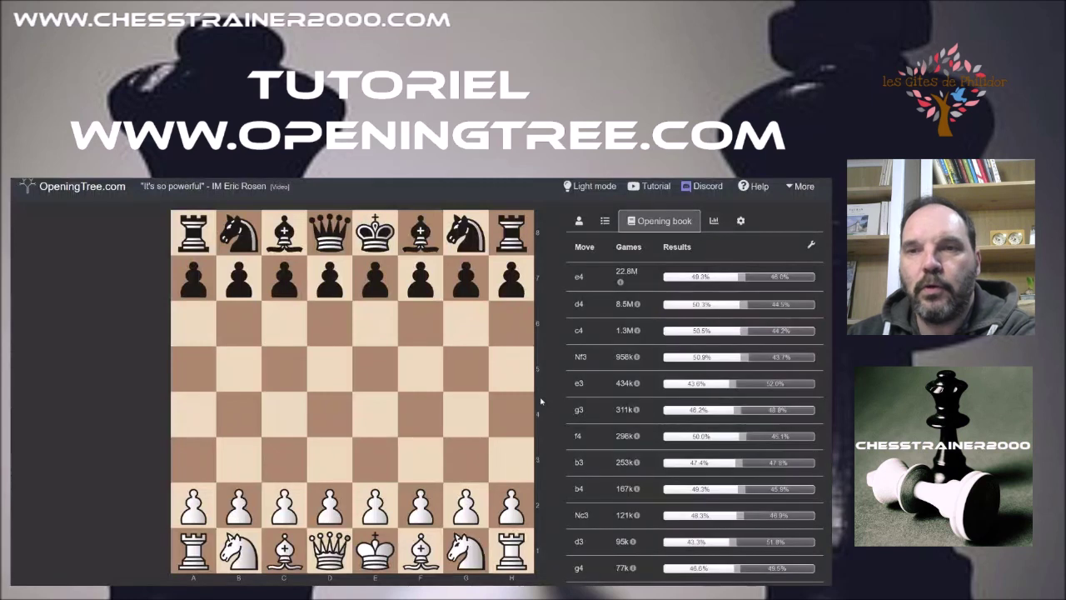
Flip the board to Black's side and back to White's using the board controls.
{"action": "left_click", "coordinate": [714, 223]}
{"action": "left_click", "coordinate": [736, 221]}
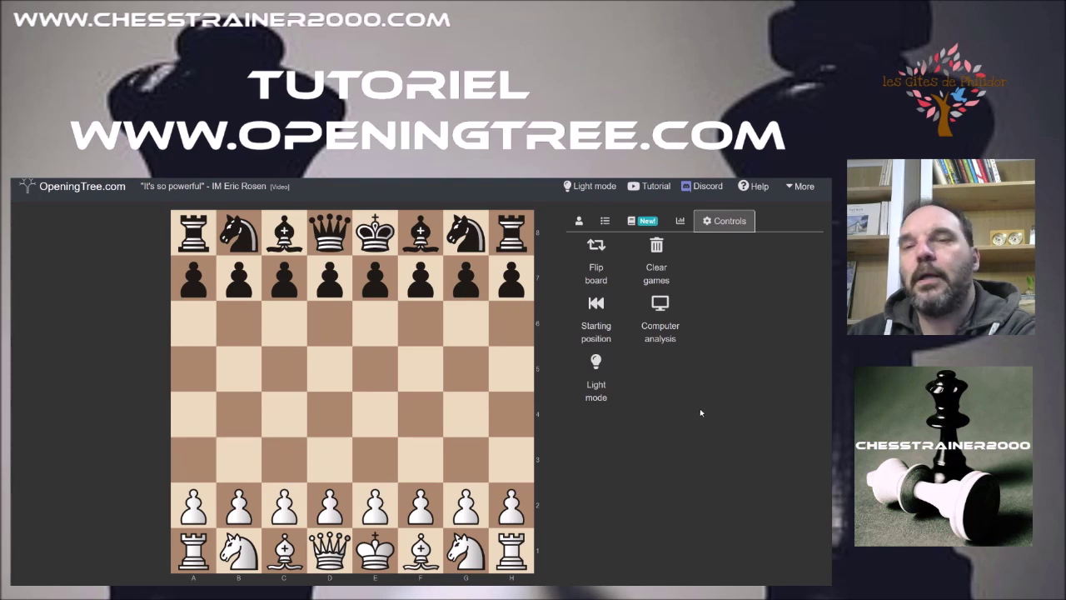
{"action": "left_click", "coordinate": [598, 269]}
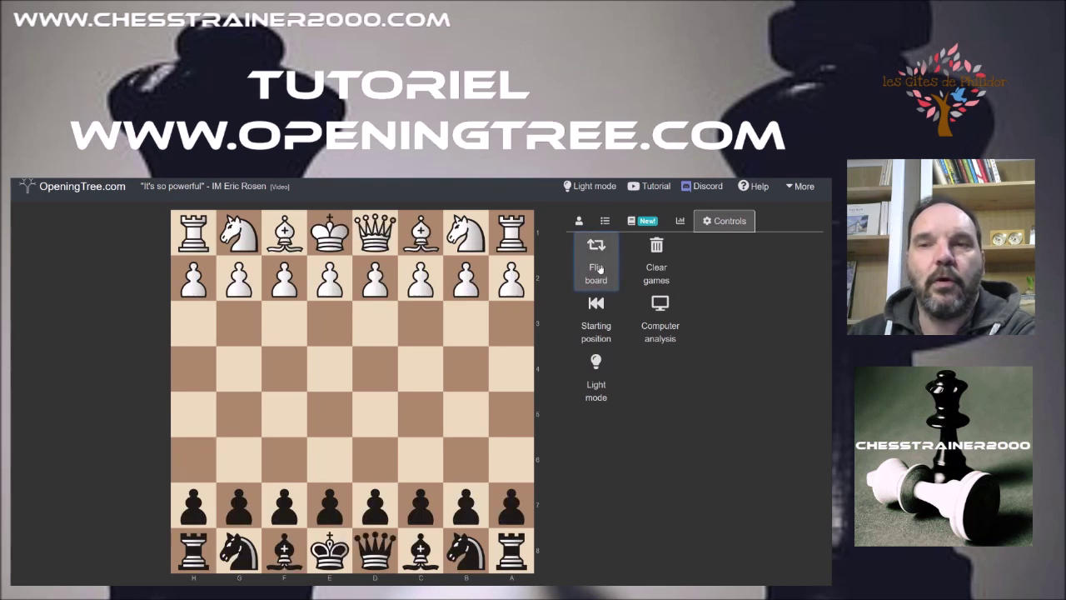
{"action": "left_click", "coordinate": [599, 269]}
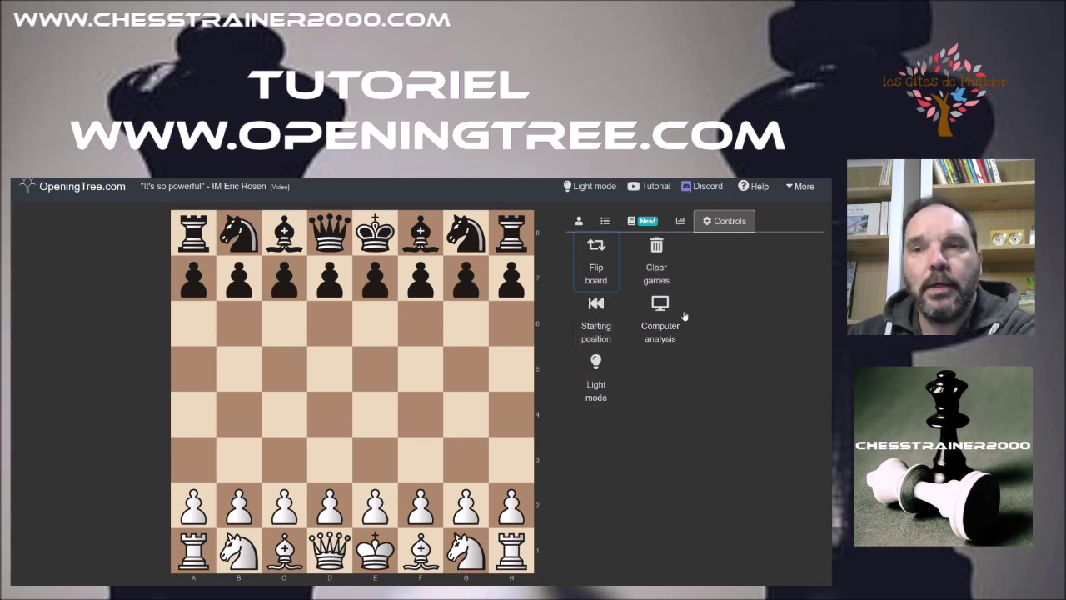
Play e4 on the board and open the position in Lichess computer analysis.
{"action": "left_click_drag", "start_coordinate": [375, 505], "coordinate": [375, 415]}
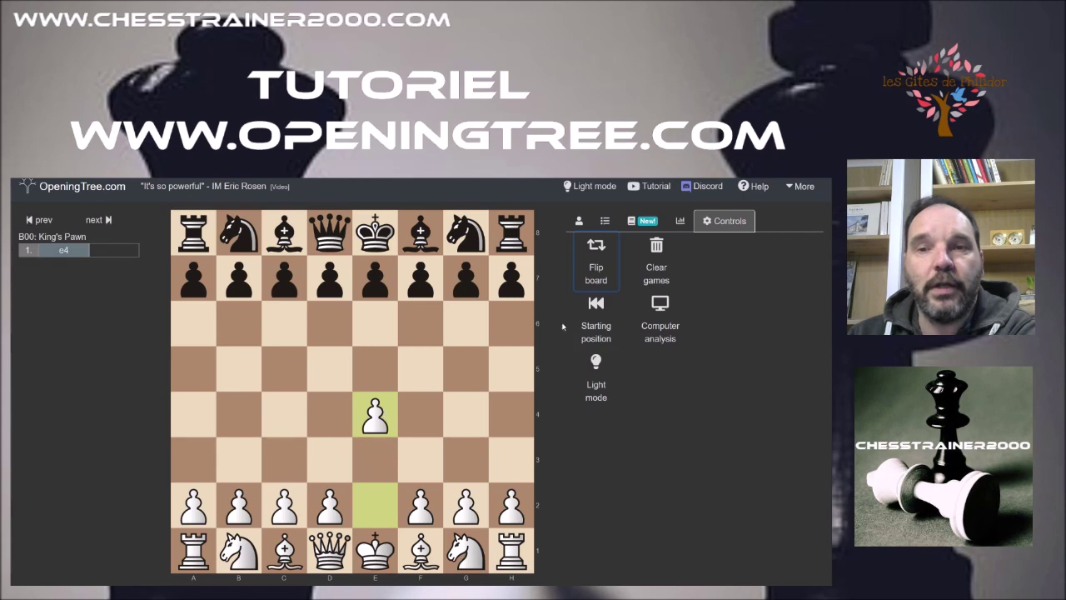
{"action": "left_click", "coordinate": [658, 332]}
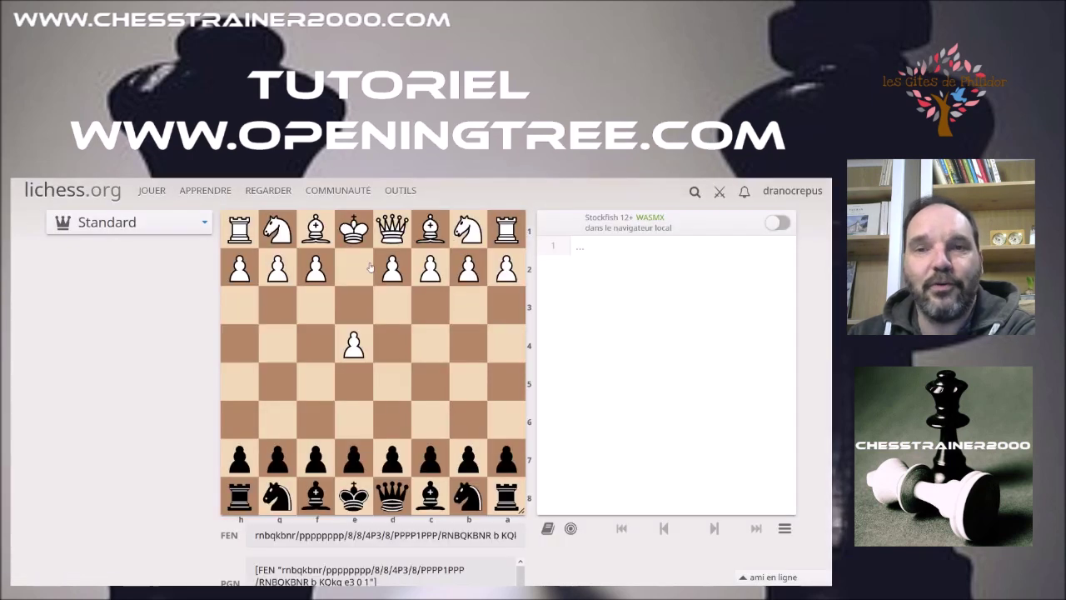
Start practising against the computer, reply c5 as Black, and try the opening explorer.
{"action": "left_click", "coordinate": [570, 528]}
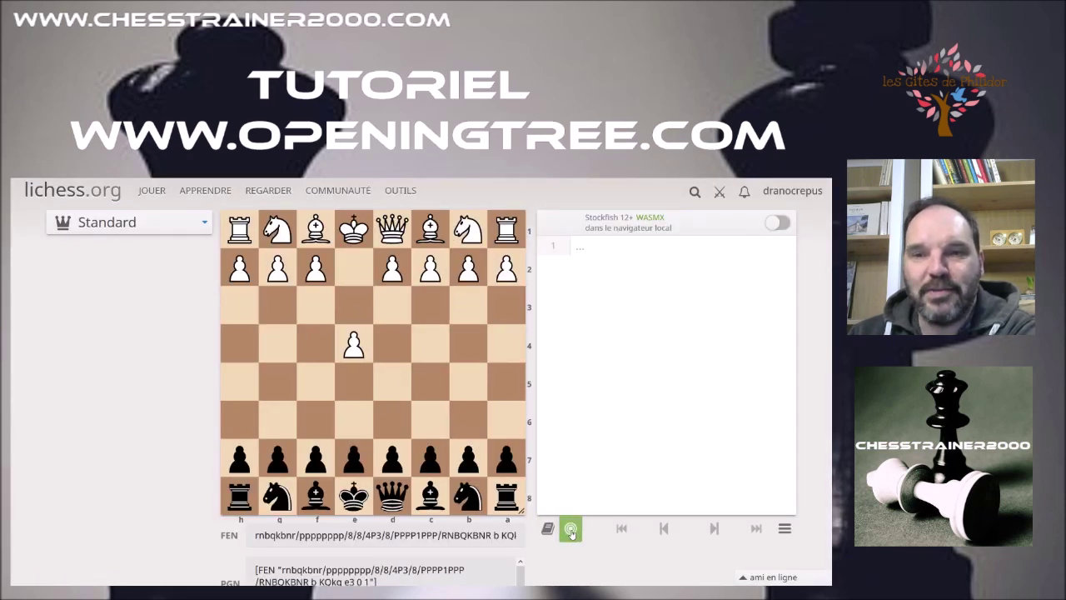
{"action": "left_click_drag", "start_coordinate": [429, 458], "coordinate": [430, 381]}
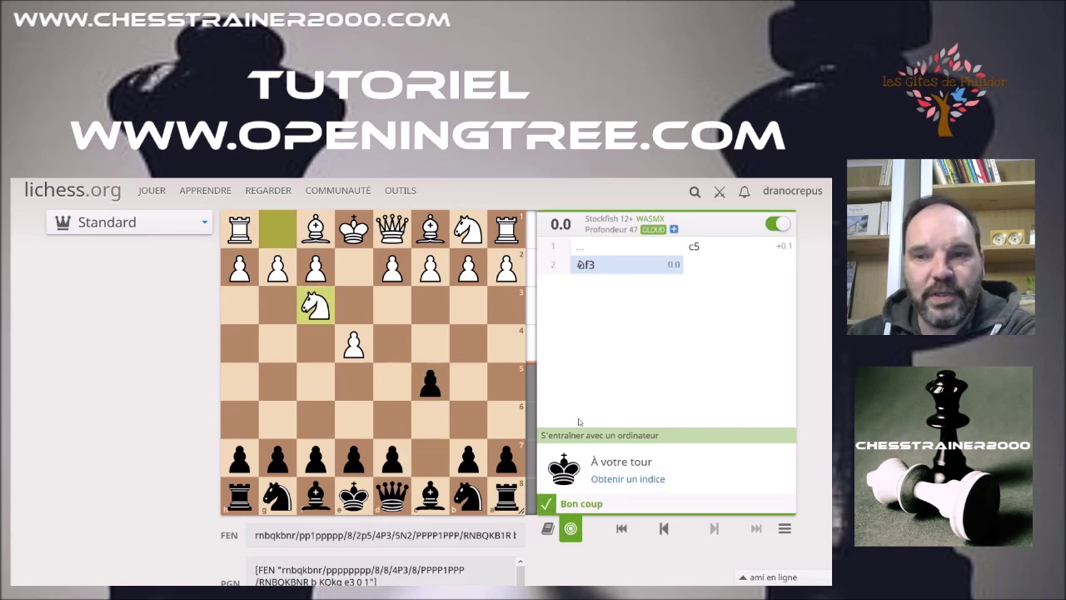
{"action": "left_click", "coordinate": [547, 531]}
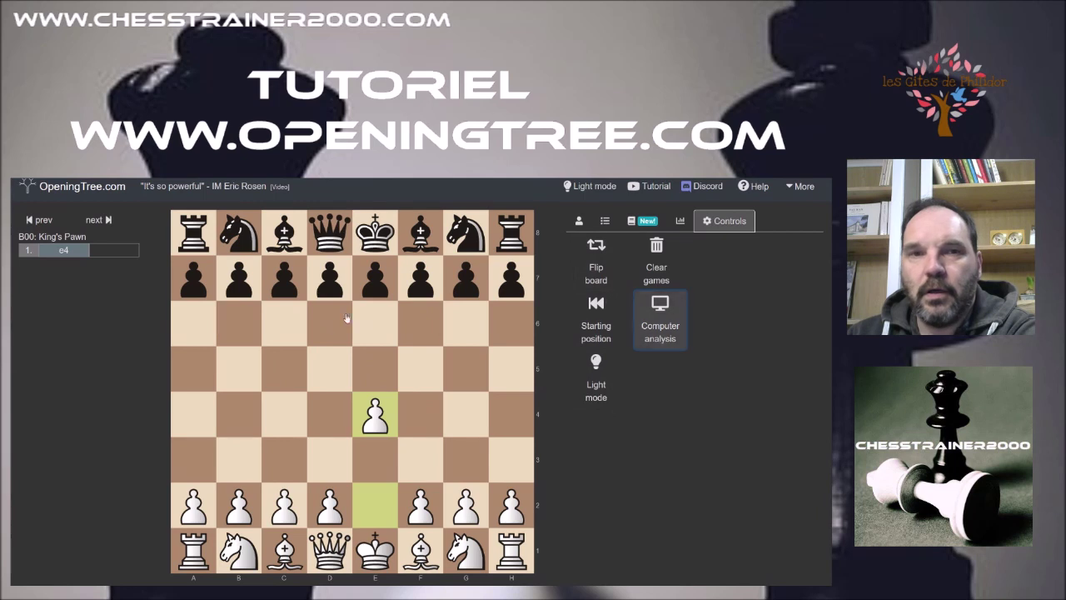
Return to the OpeningTree starting position and analyze Jose Raul Capablanca's games as White, with Notable chess players as the source.
{"action": "left_click", "coordinate": [39, 220]}
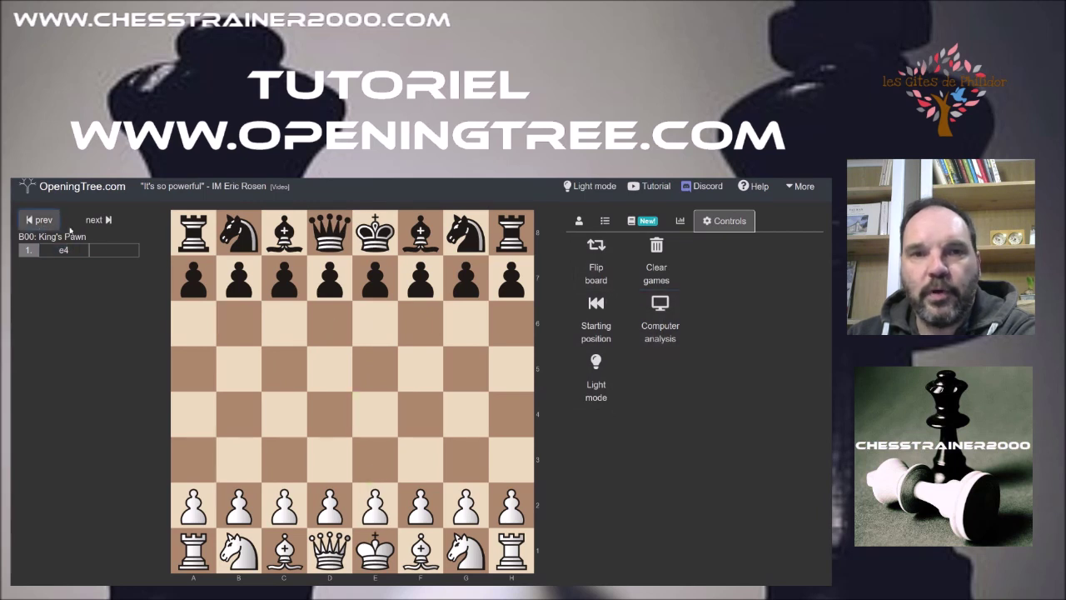
{"action": "left_click", "coordinate": [580, 222]}
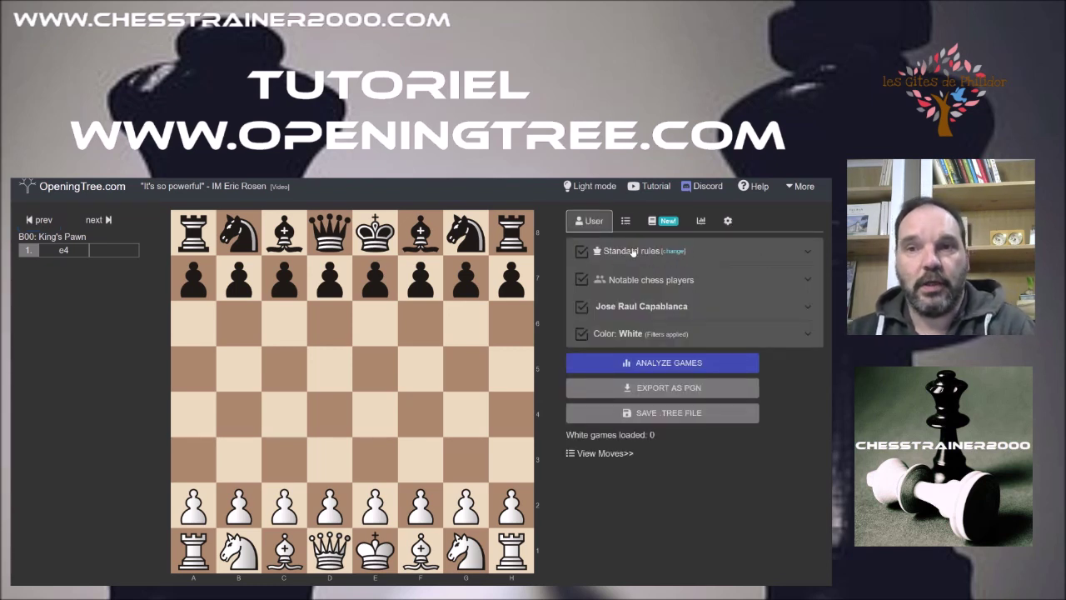
{"action": "left_click", "coordinate": [675, 283]}
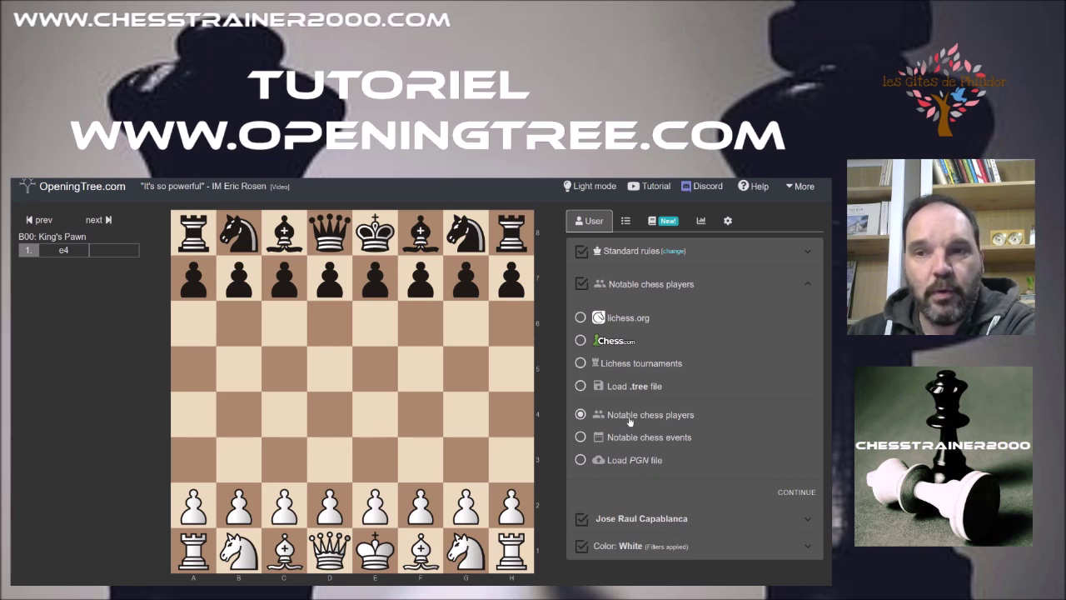
{"action": "left_click", "coordinate": [666, 522]}
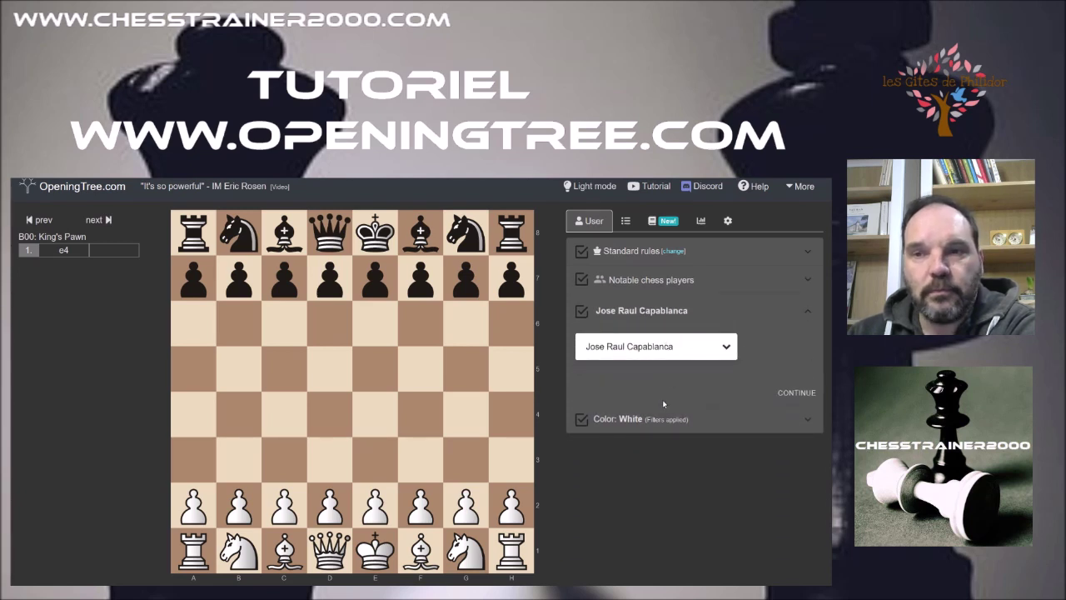
{"action": "left_click", "coordinate": [728, 430]}
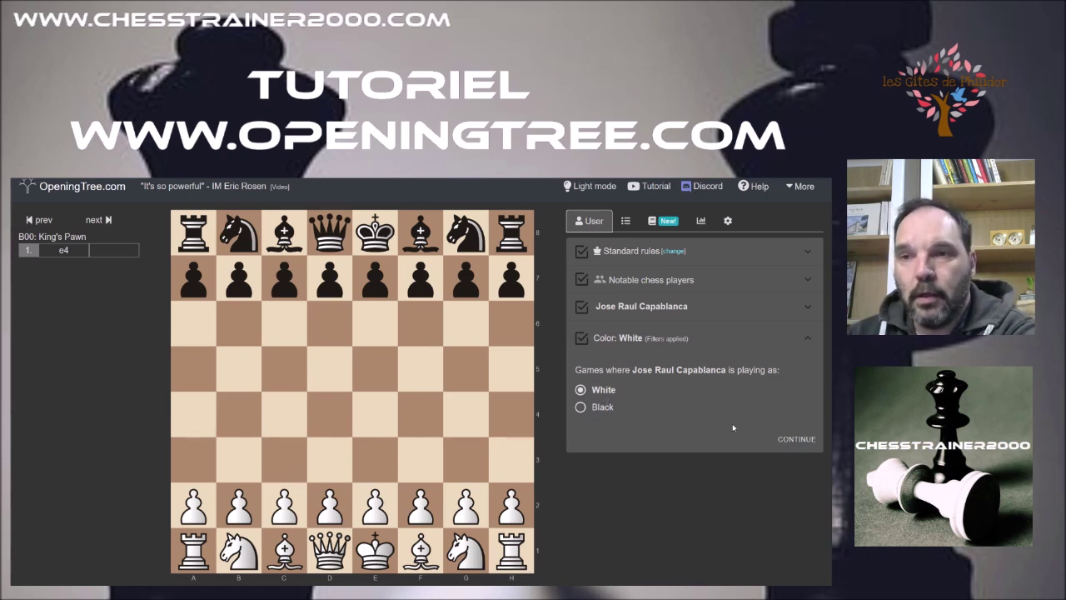
{"action": "left_click", "coordinate": [796, 441]}
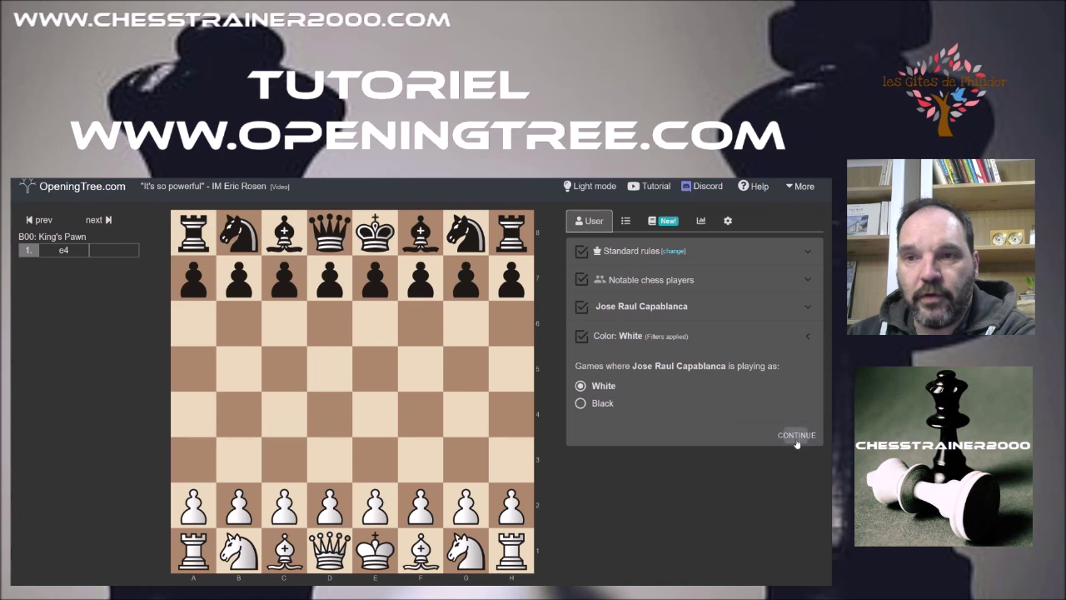
{"action": "left_click", "coordinate": [660, 367]}
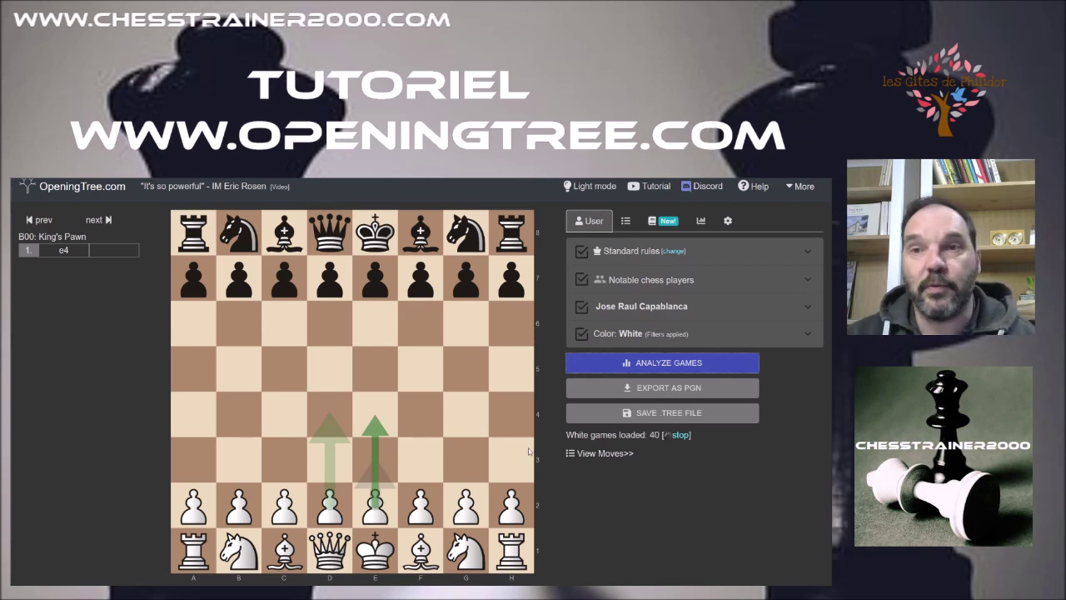
Examine Capablanca's first moves alongside the opening book, and check the opening book settings without changing them.
{"action": "left_click", "coordinate": [629, 225]}
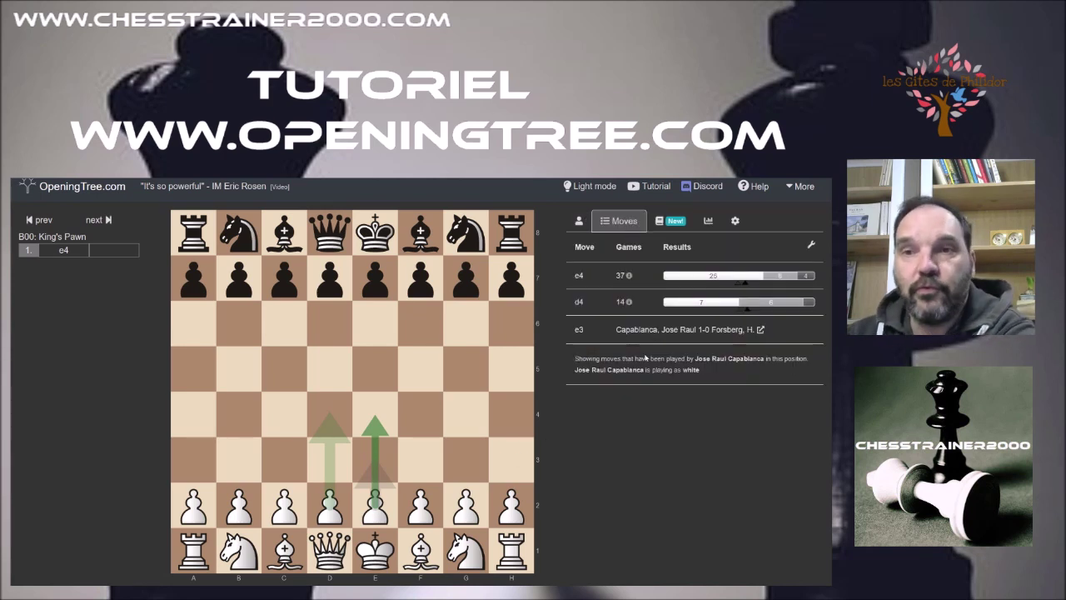
{"action": "mouse_move", "coordinate": [619, 286]}
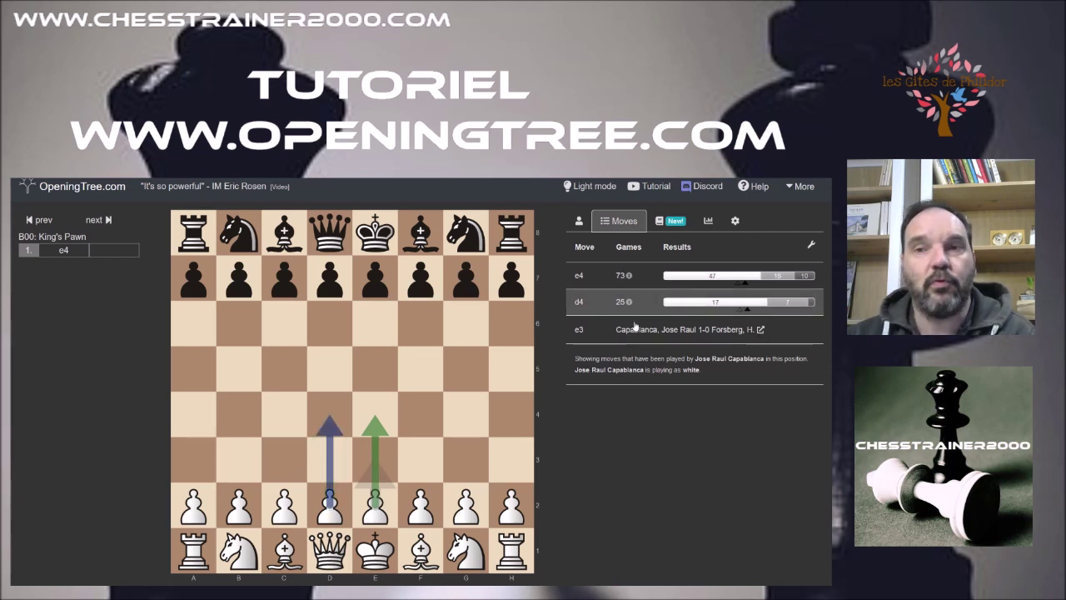
{"action": "left_click", "coordinate": [675, 220]}
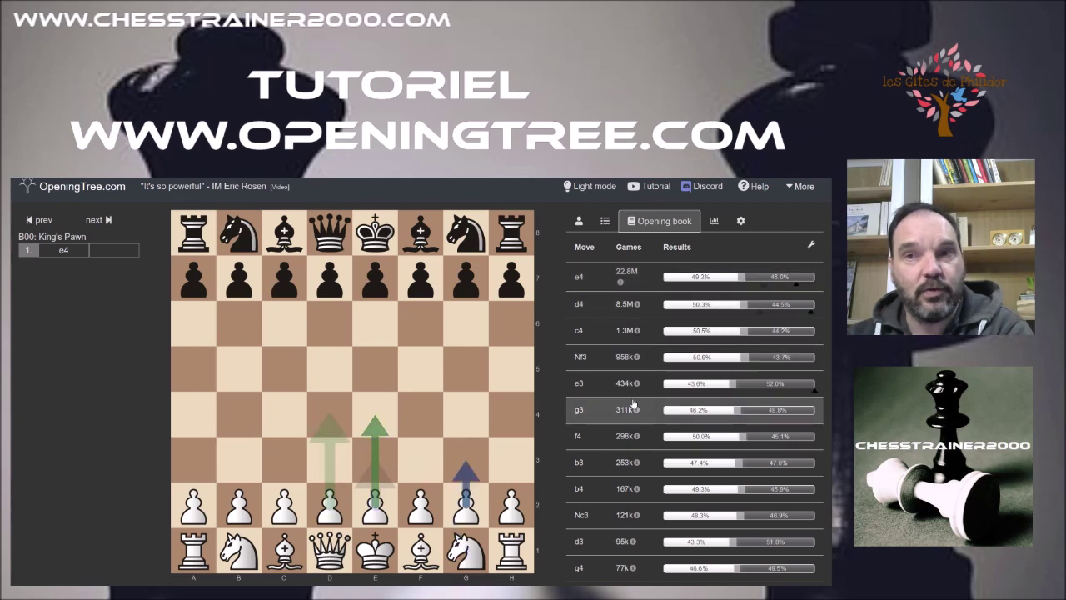
{"action": "left_click", "coordinate": [811, 247]}
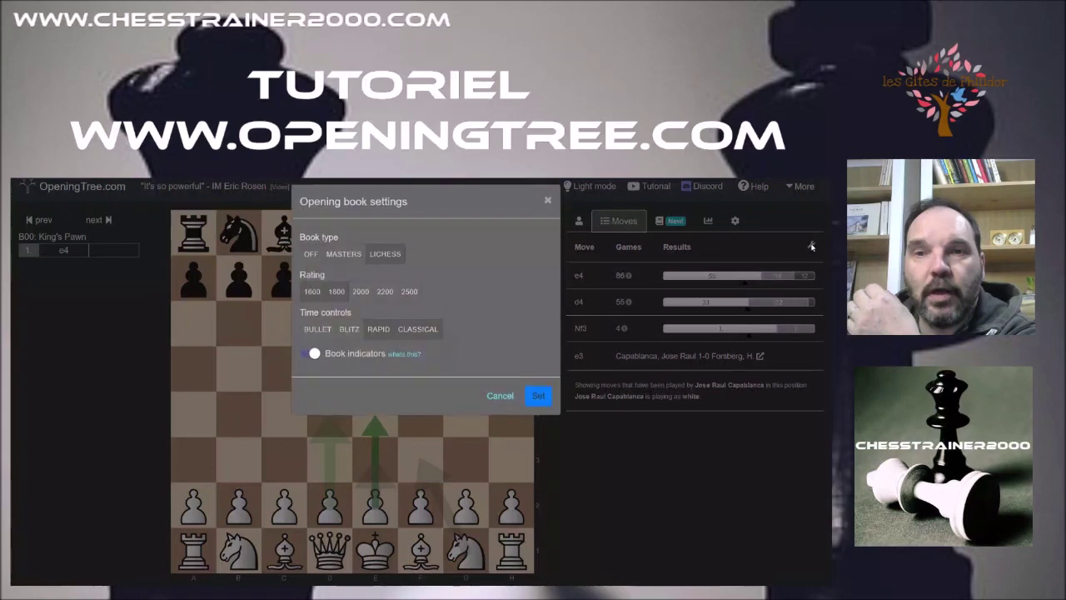
{"action": "left_click", "coordinate": [548, 202]}
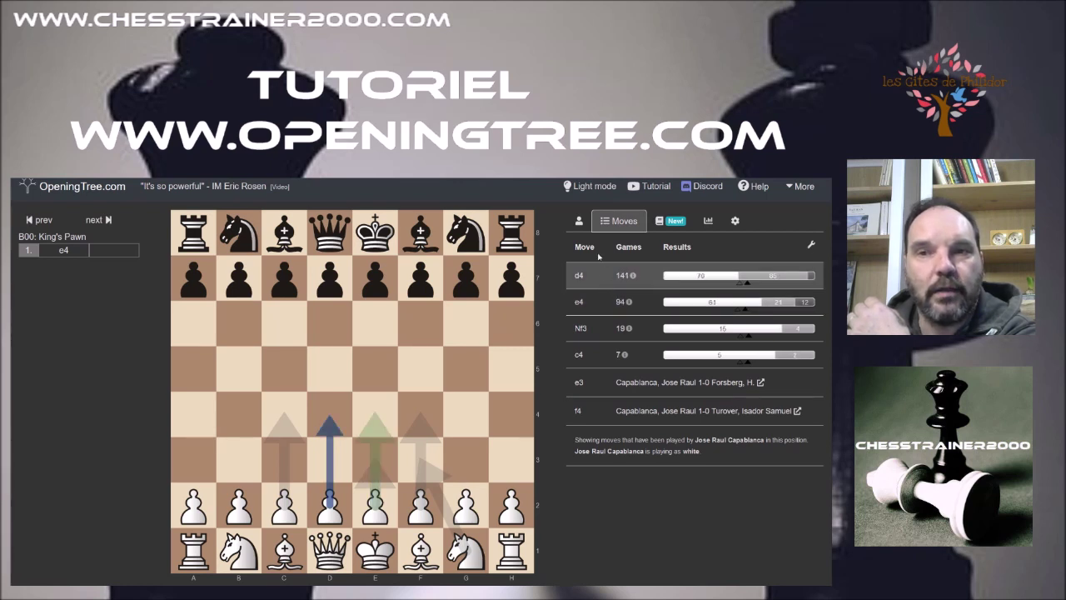
Check the game loading progress and compare Capablanca's updated first moves with the opening book results.
{"action": "left_click", "coordinate": [580, 224]}
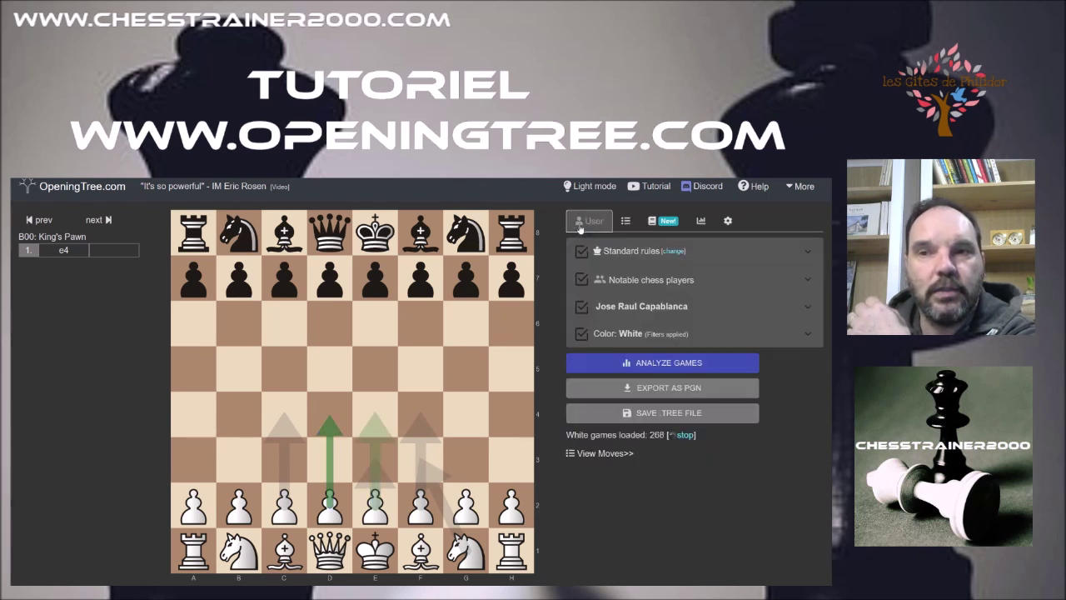
{"action": "left_click", "coordinate": [626, 220]}
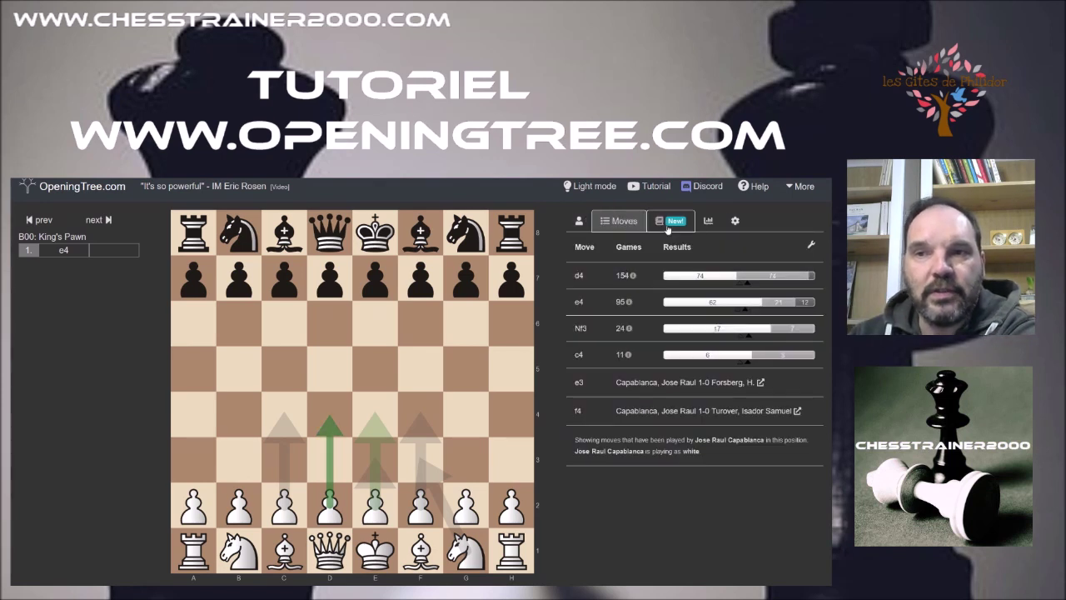
{"action": "left_click", "coordinate": [665, 222]}
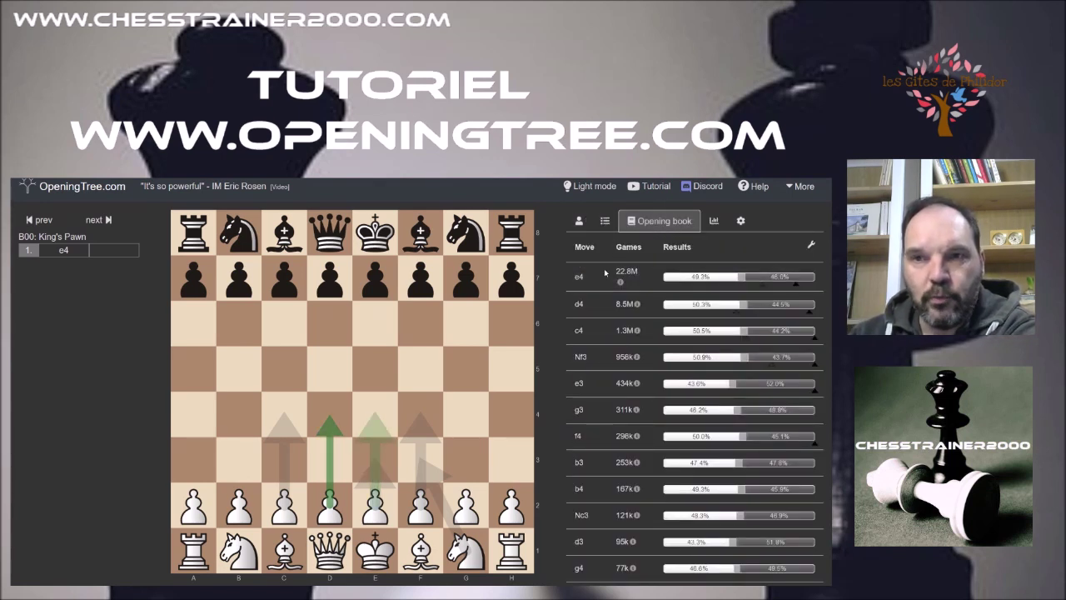
{"action": "mouse_move", "coordinate": [621, 282]}
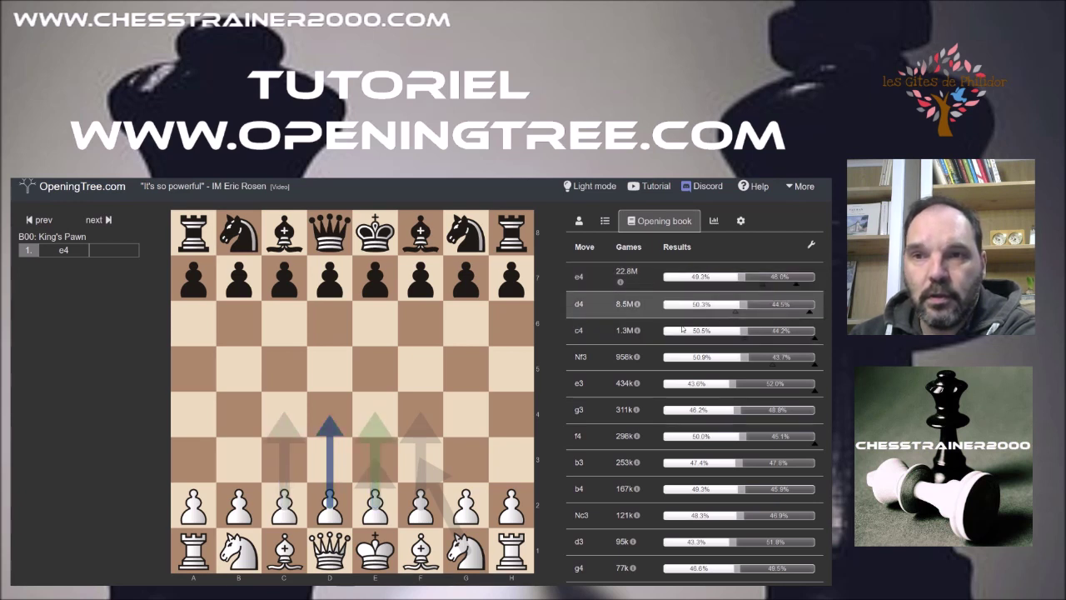
Alternate between Capablanca's own first moves as White and the opening book statistics to compare them.
{"action": "left_click", "coordinate": [606, 225]}
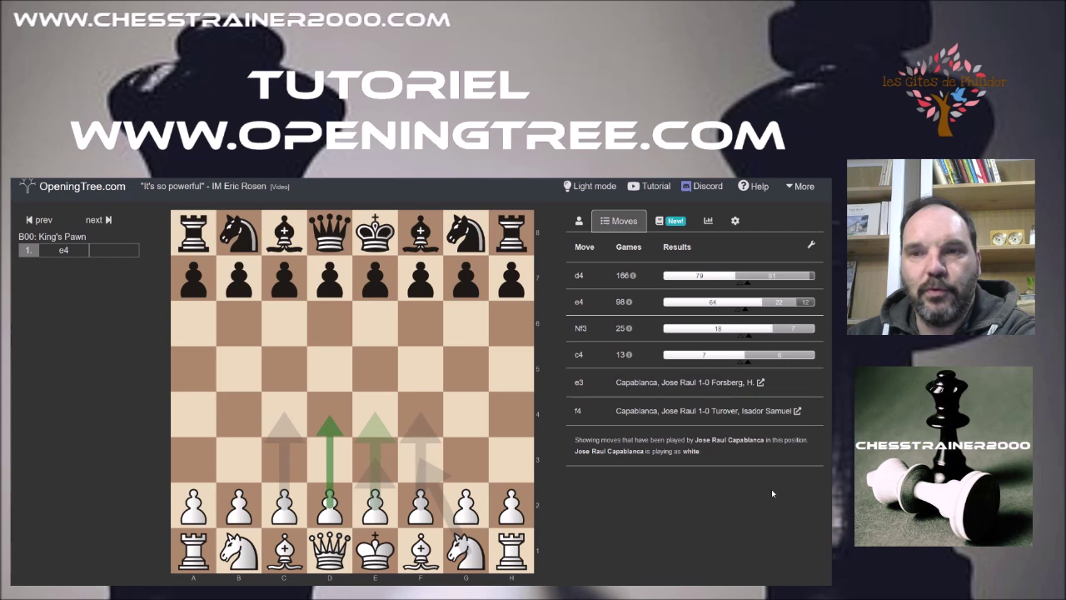
{"action": "left_click", "coordinate": [671, 222]}
{"action": "left_click", "coordinate": [603, 222]}
{"action": "left_click", "coordinate": [663, 223]}
{"action": "left_click", "coordinate": [613, 225]}
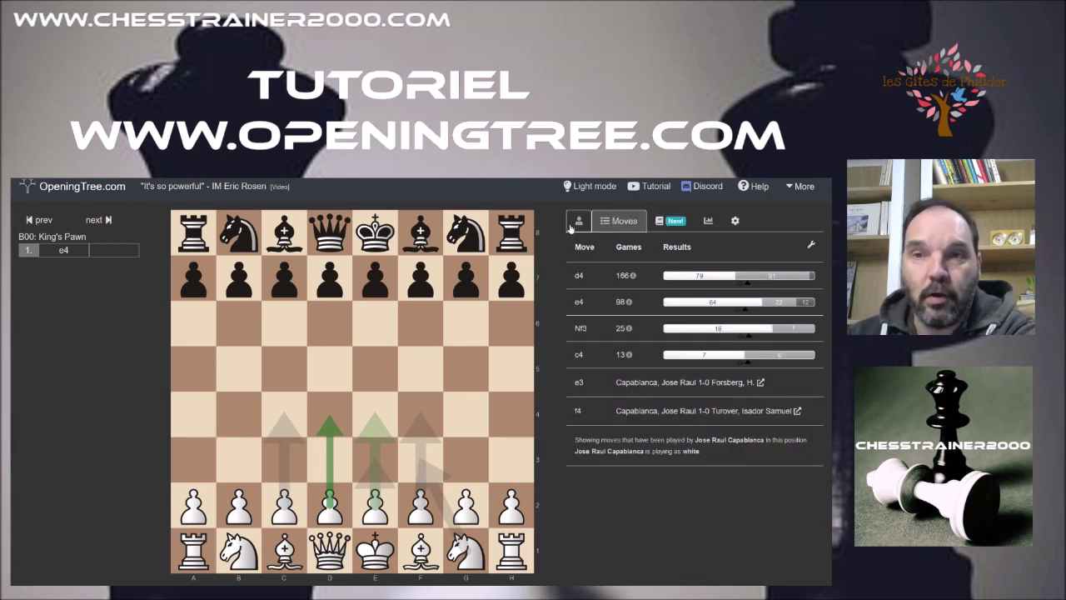
Set the game source to Chess.com with the username blitzstream, and select games played as White.
{"action": "left_click", "coordinate": [580, 221]}
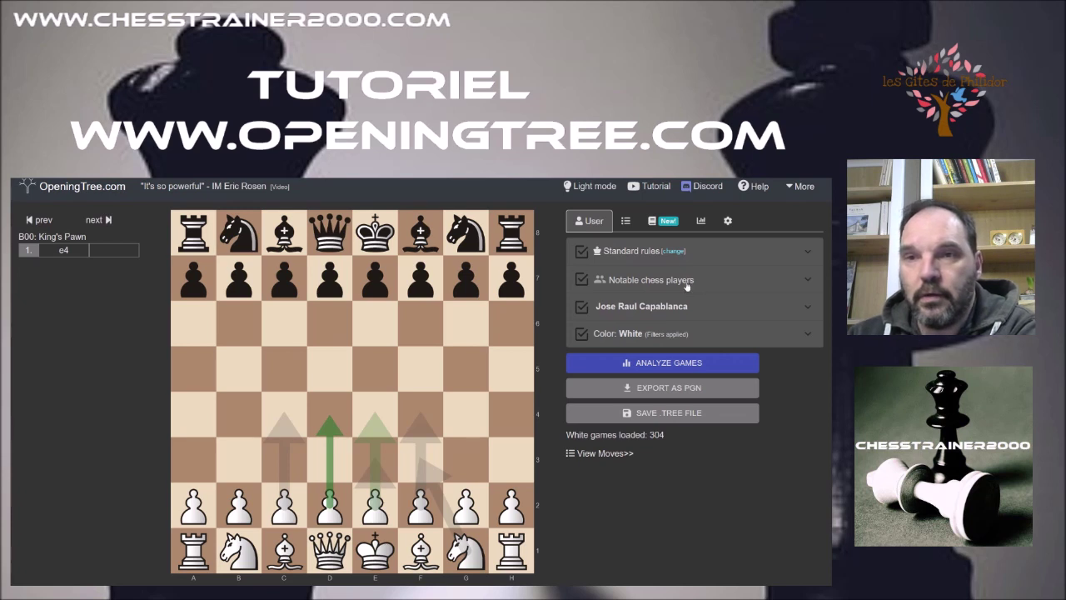
{"action": "left_click", "coordinate": [688, 285]}
{"action": "left_click", "coordinate": [612, 341]}
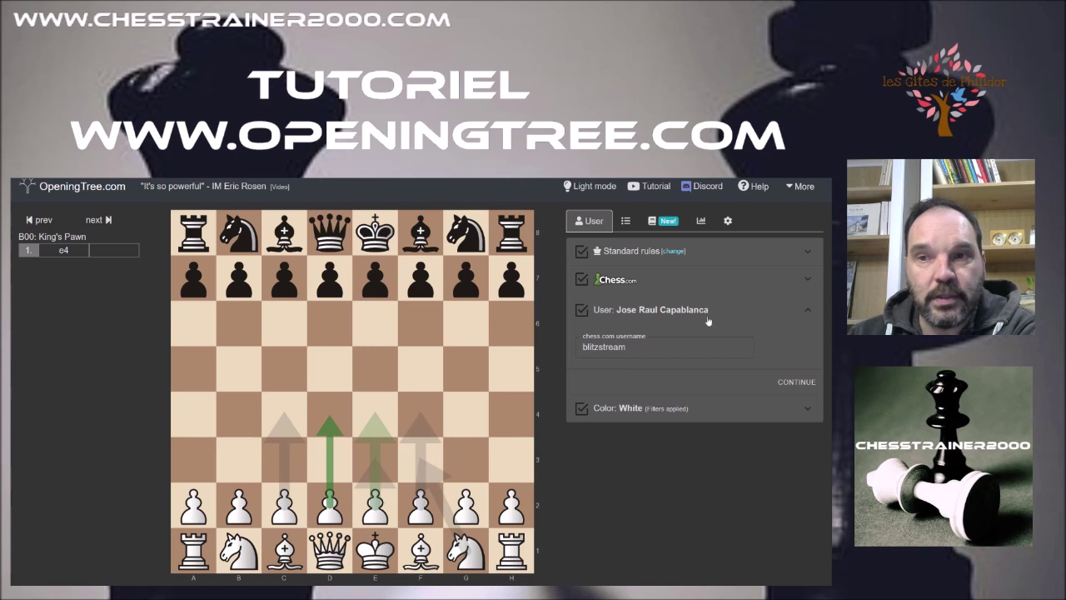
{"action": "left_click", "coordinate": [654, 348]}
{"action": "left_click", "coordinate": [686, 311]}
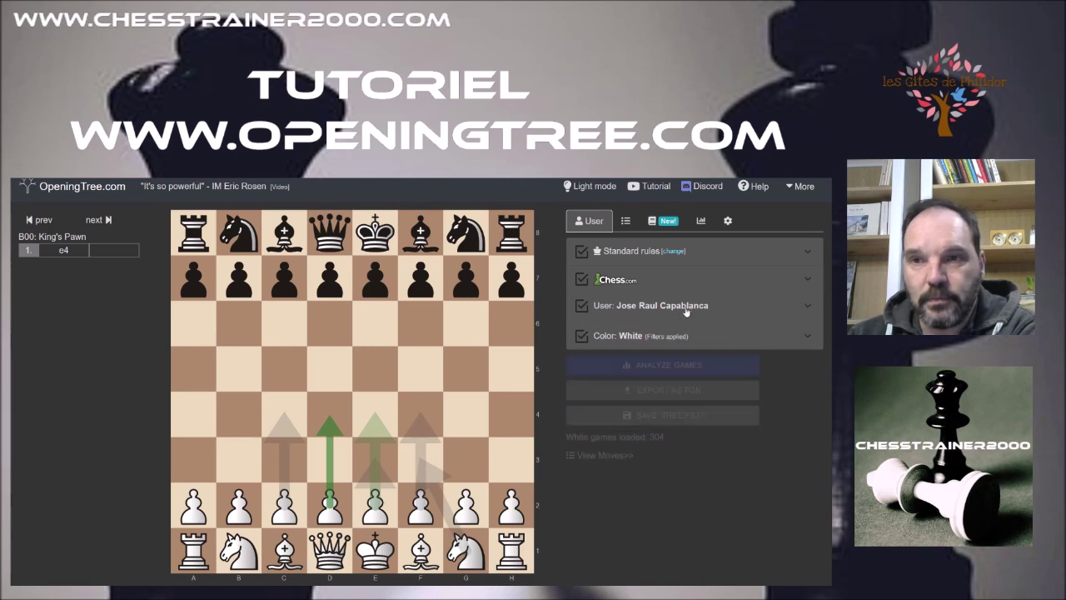
{"action": "left_click", "coordinate": [686, 311]}
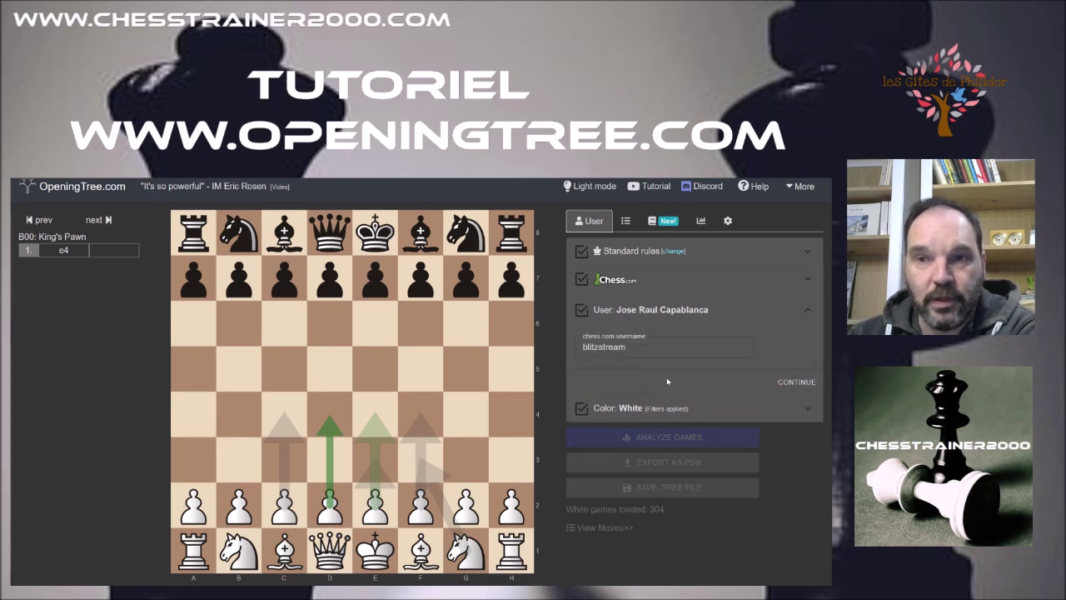
{"action": "left_click", "coordinate": [797, 382]}
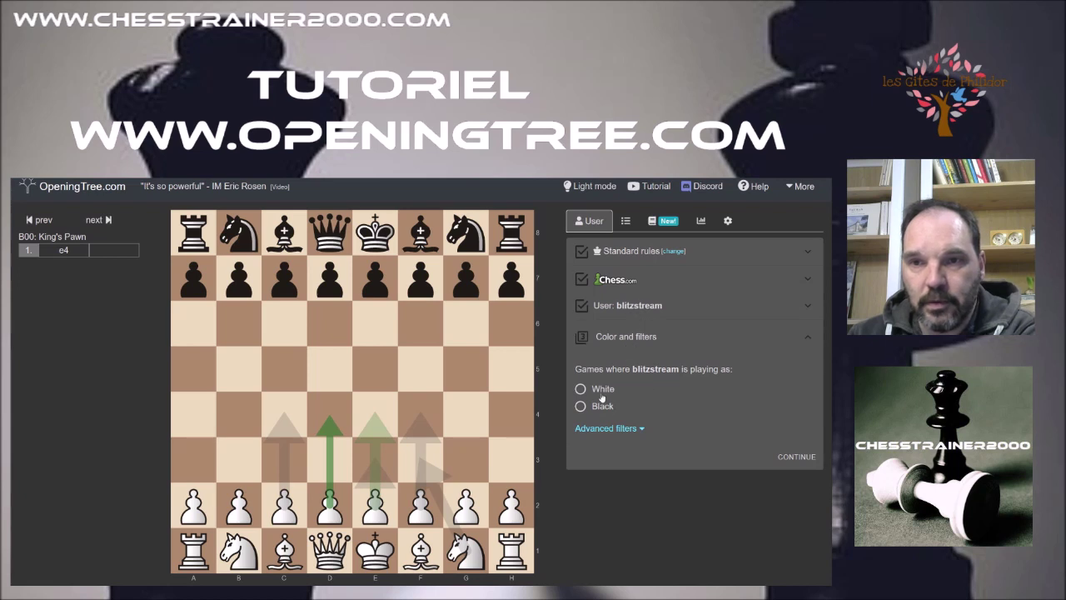
{"action": "left_click", "coordinate": [601, 390]}
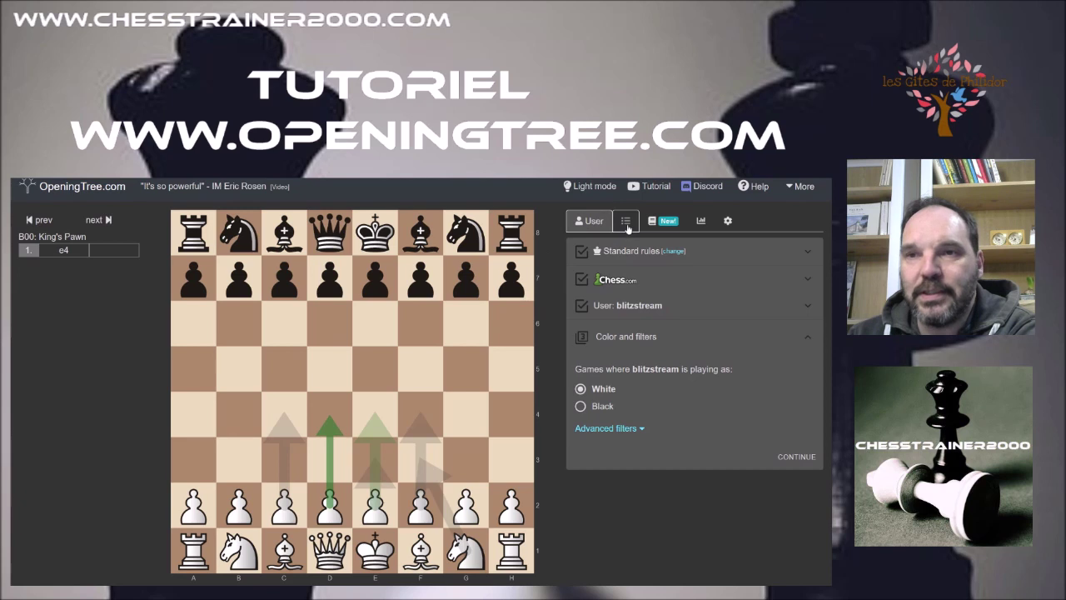
Examine the performance report for Capablanca's White games, and recap the user, moves, opening book, report and controls sections.
{"action": "left_click", "coordinate": [700, 221]}
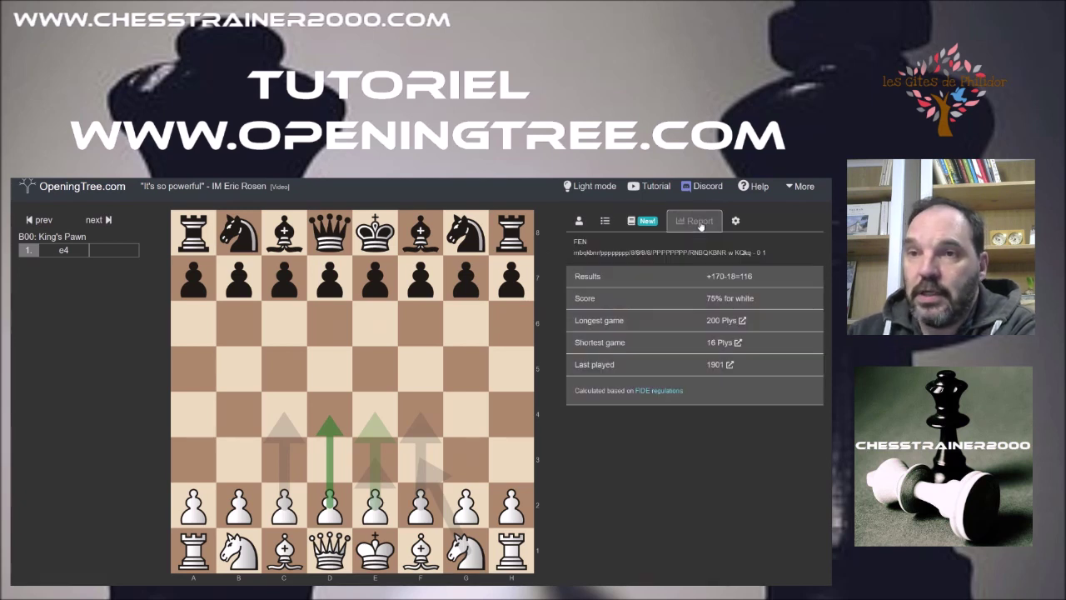
{"action": "left_click", "coordinate": [734, 222]}
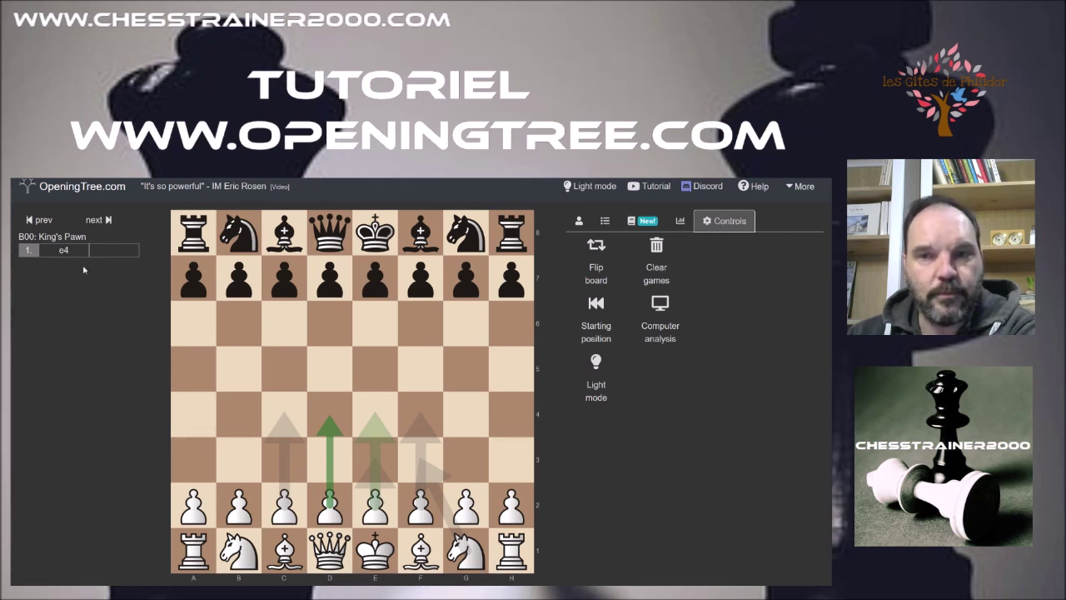
{"action": "left_click", "coordinate": [610, 226]}
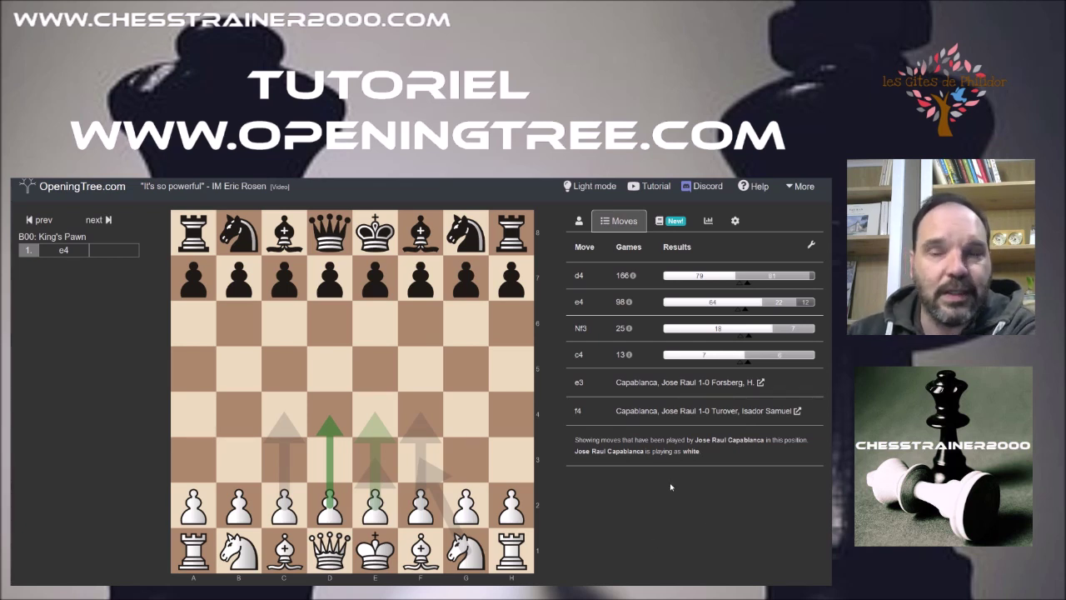
{"action": "left_click", "coordinate": [581, 225]}
{"action": "left_click", "coordinate": [623, 222]}
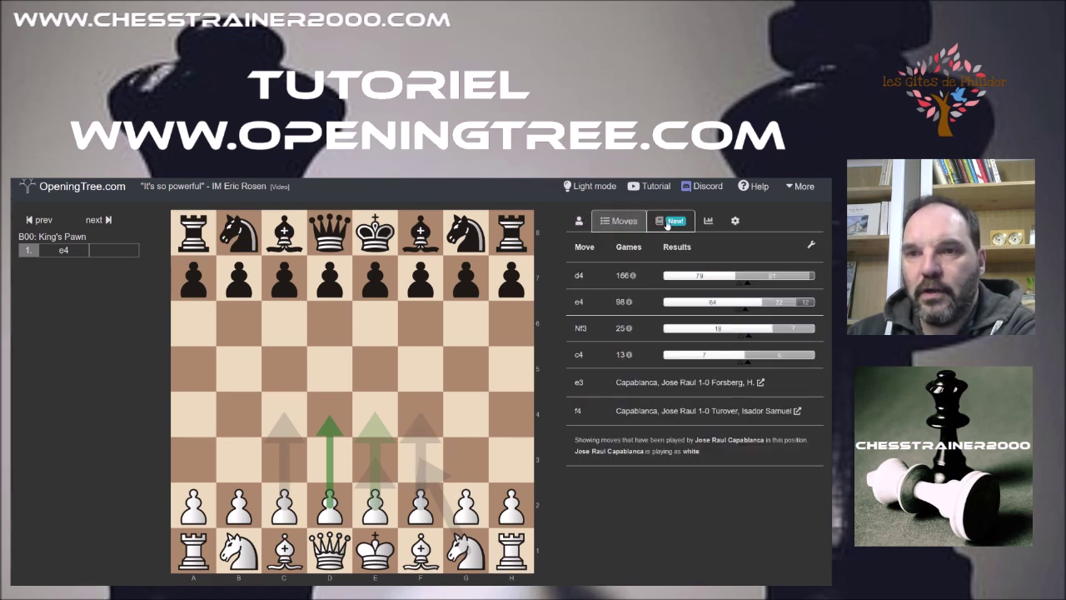
{"action": "left_click", "coordinate": [666, 222]}
{"action": "left_click", "coordinate": [713, 223]}
{"action": "left_click", "coordinate": [734, 223]}
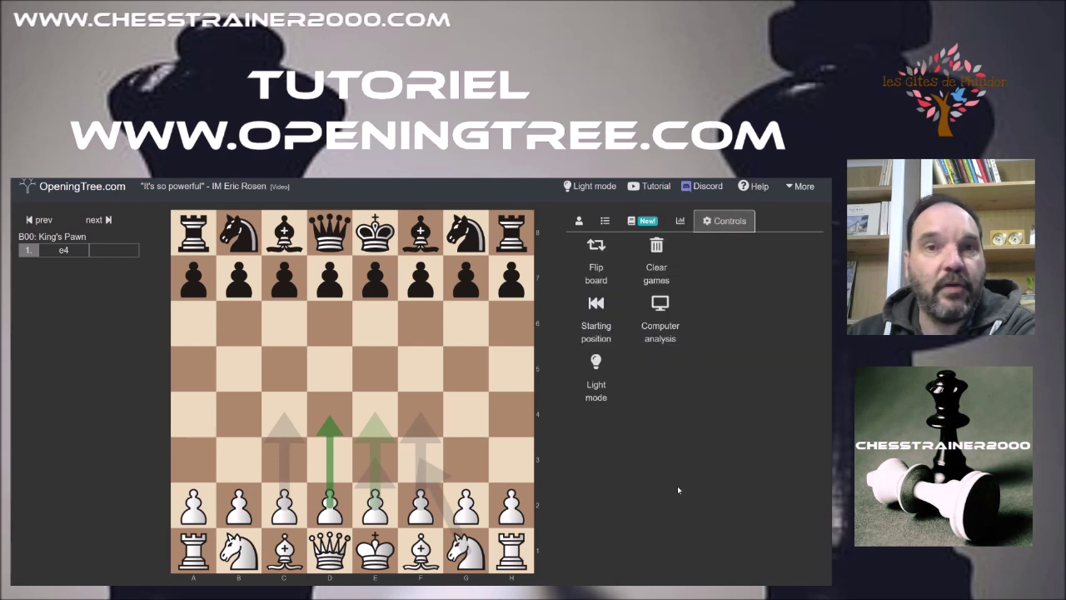